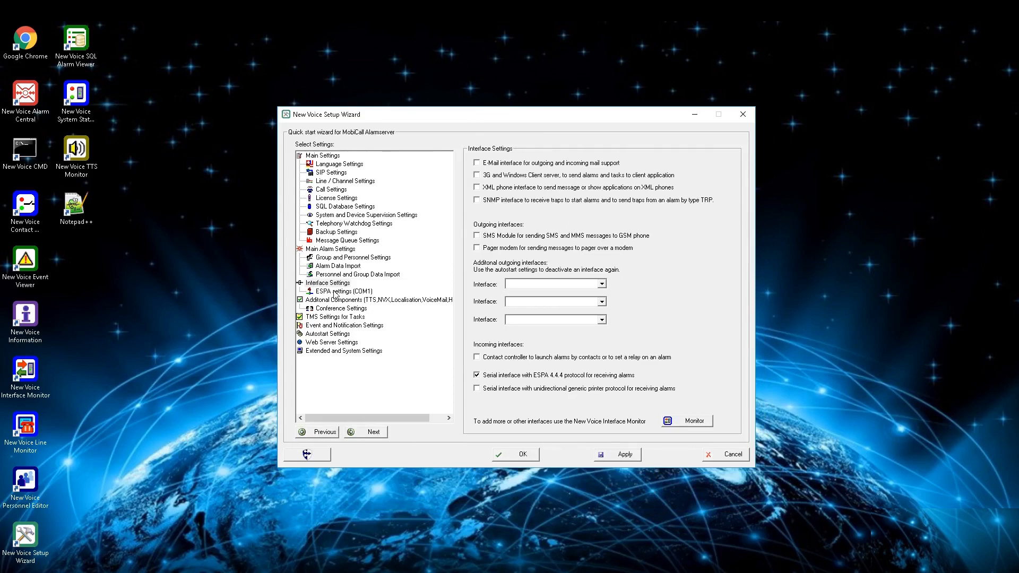
- In the ESPA settings, connect the ESPA interface to port COM2, apply the change and minimise the wizard
click(335, 291)
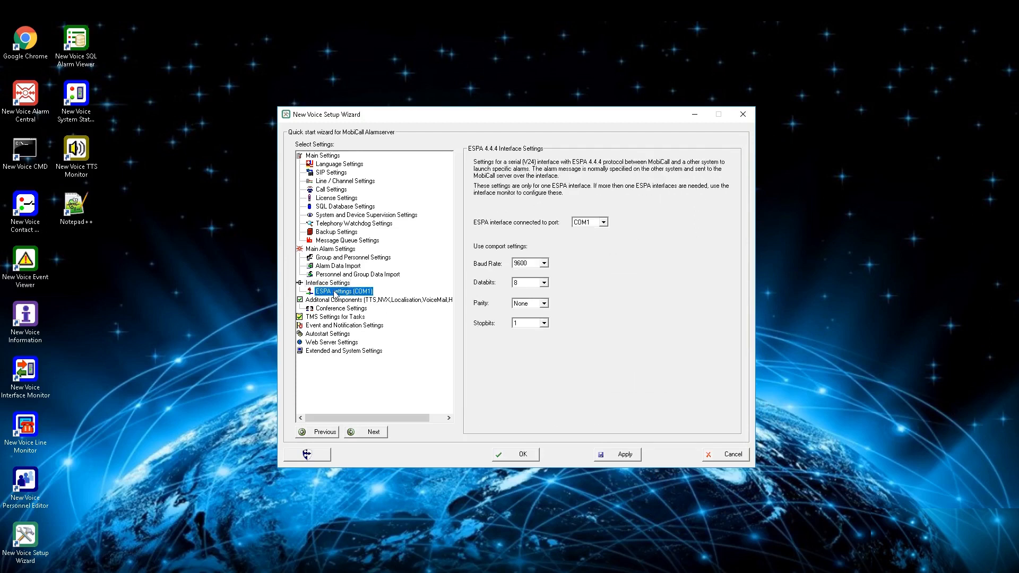
click(604, 222)
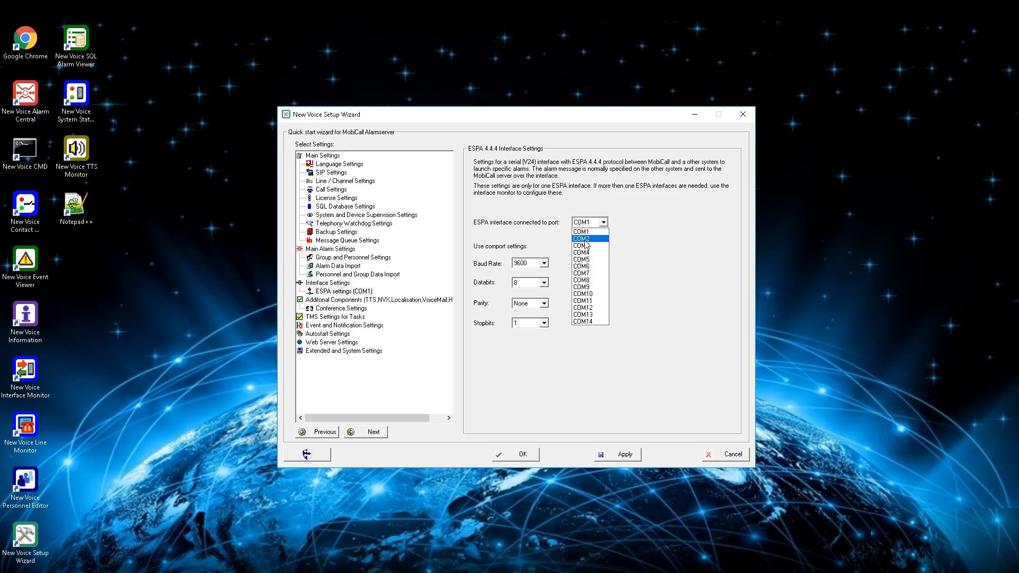
click(585, 241)
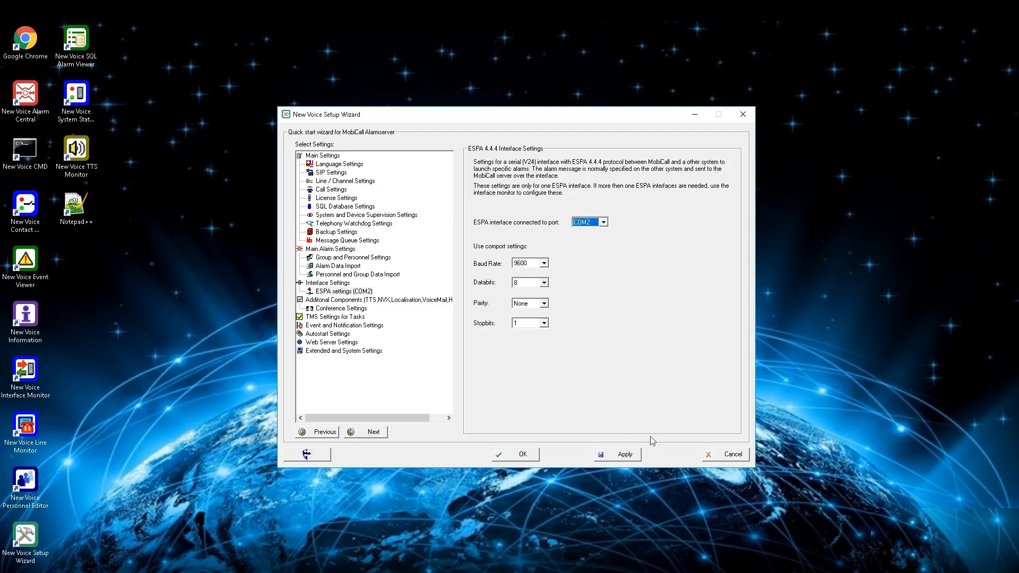
click(616, 457)
click(685, 113)
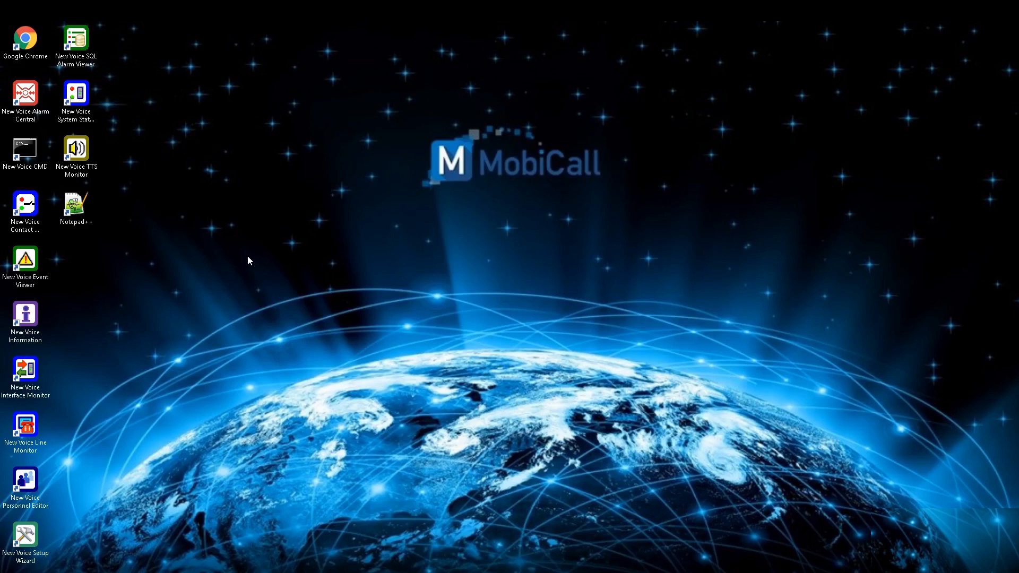
- Switch to New Voice Interface Monitor, scan the system for compatible interfaces and begin a new interface installation
double_click(19, 379)
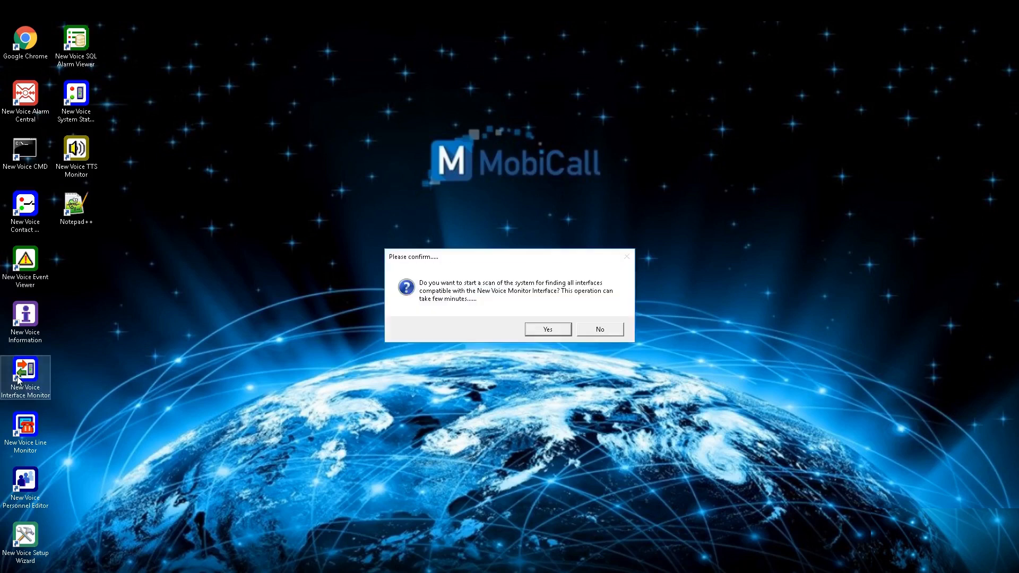
click(555, 331)
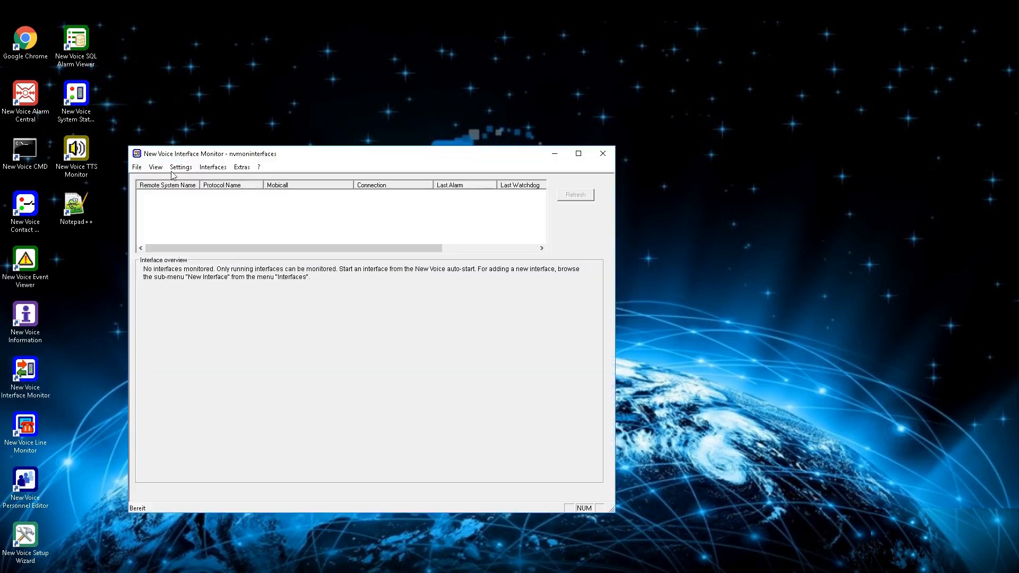
click(203, 169)
click(232, 179)
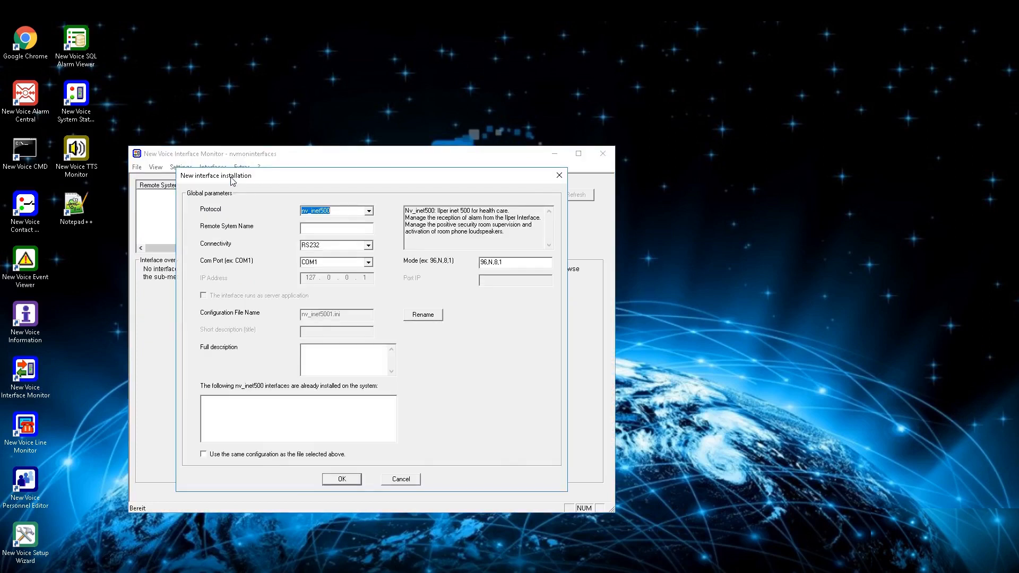
- Set the new interface's protocol to nvespa, its remote system name to "example" and its COM port to COM2
click(373, 211)
click(344, 313)
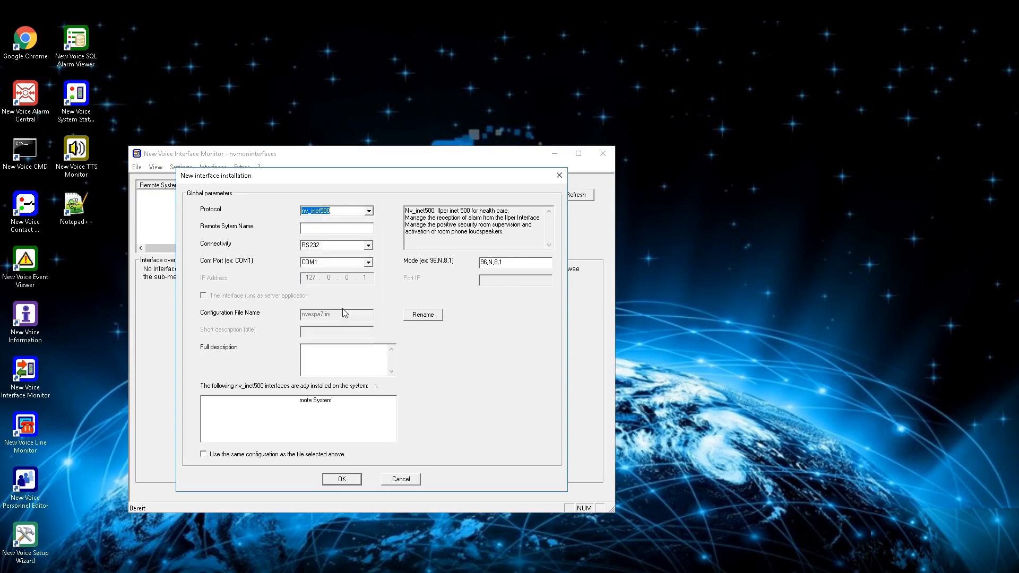
click(322, 228)
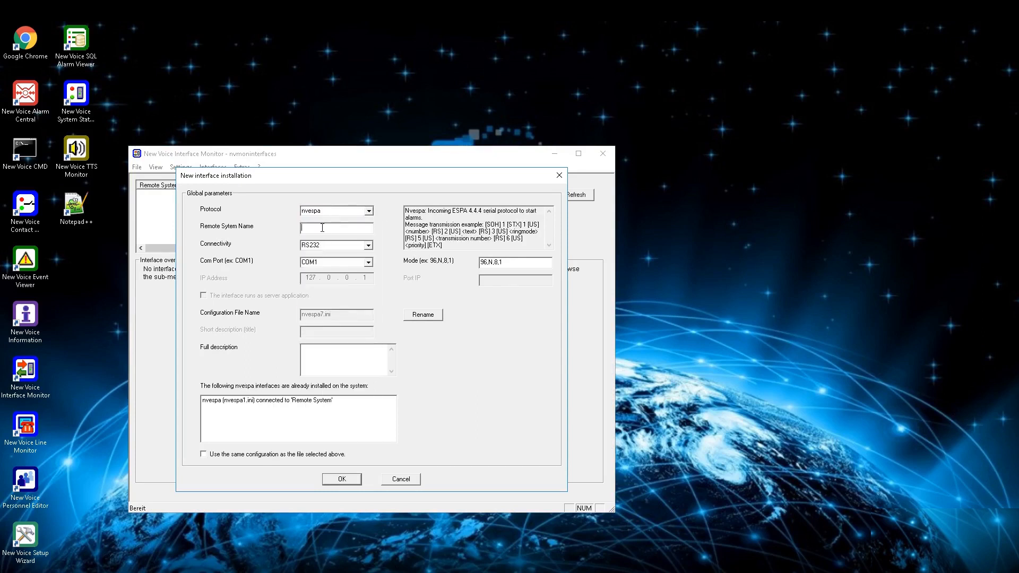
text(example)
click(361, 262)
click(371, 267)
click(349, 284)
- Confirm the new interface installation and have it added automatically to the New Voice Monitor autostart
click(345, 480)
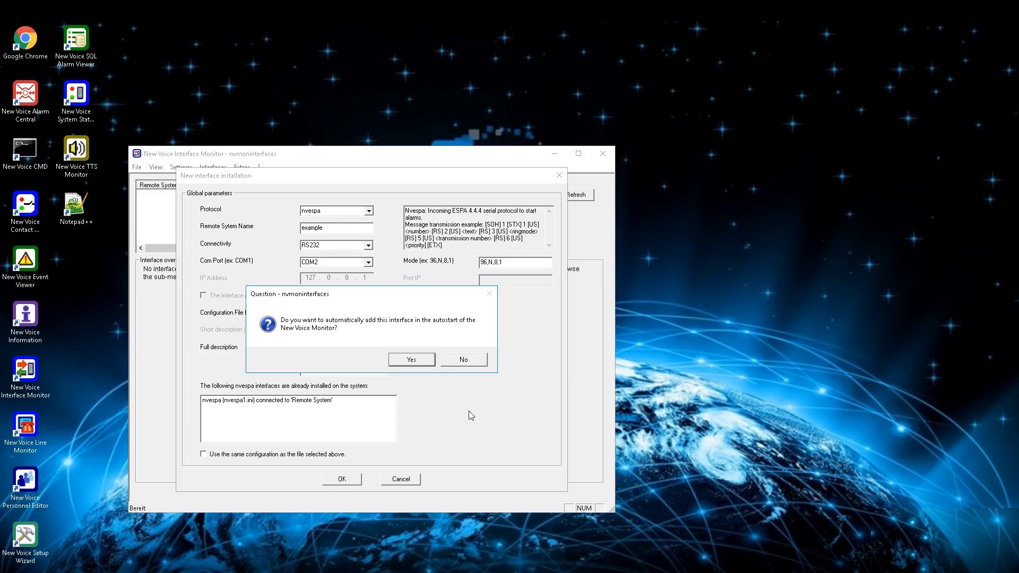
click(410, 361)
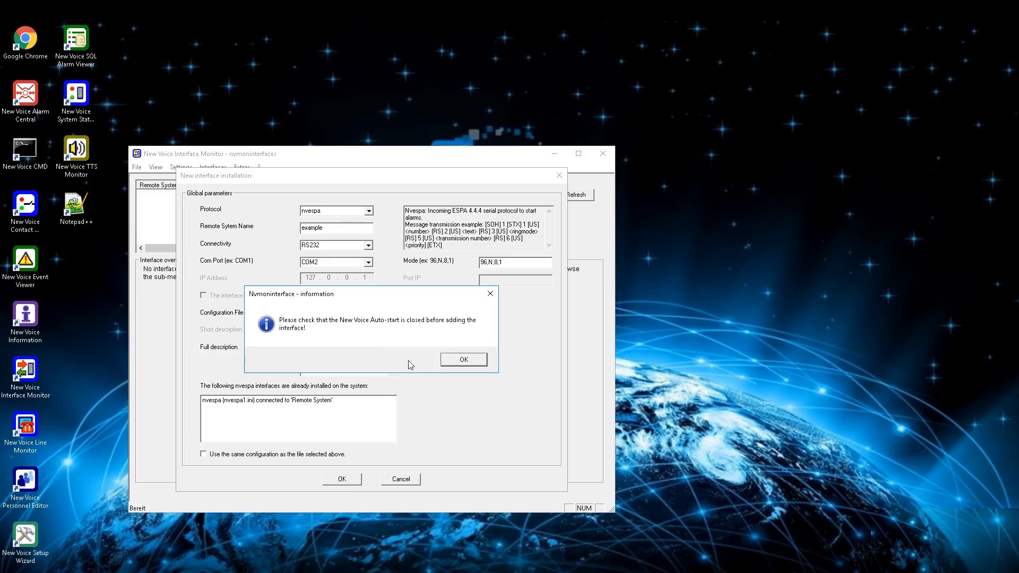
click(469, 361)
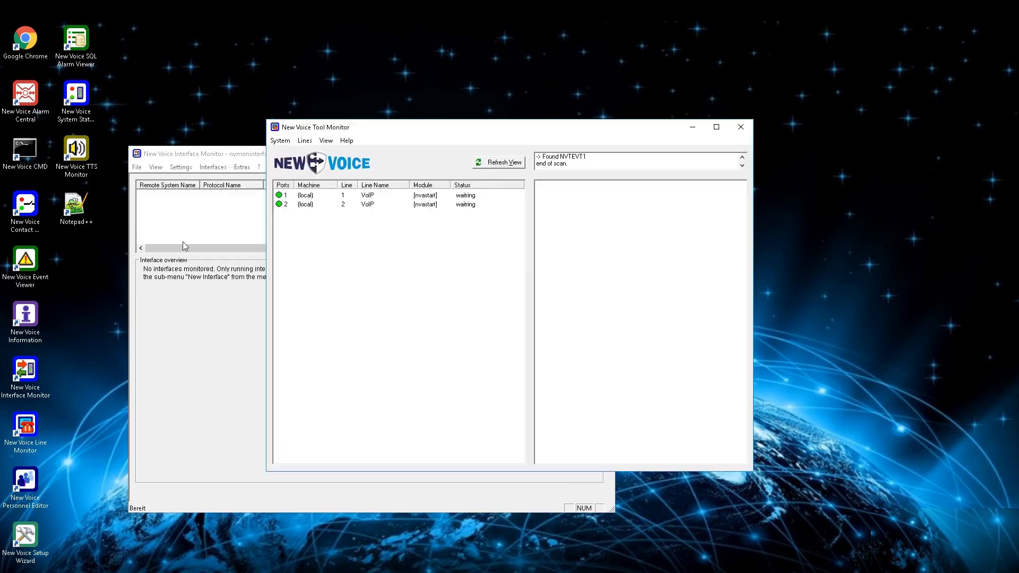
- Start nvespa.exe from the Tool Monitor's autostart settings and rescan for interfaces in New Voice Interface Monitor
click(280, 142)
click(297, 178)
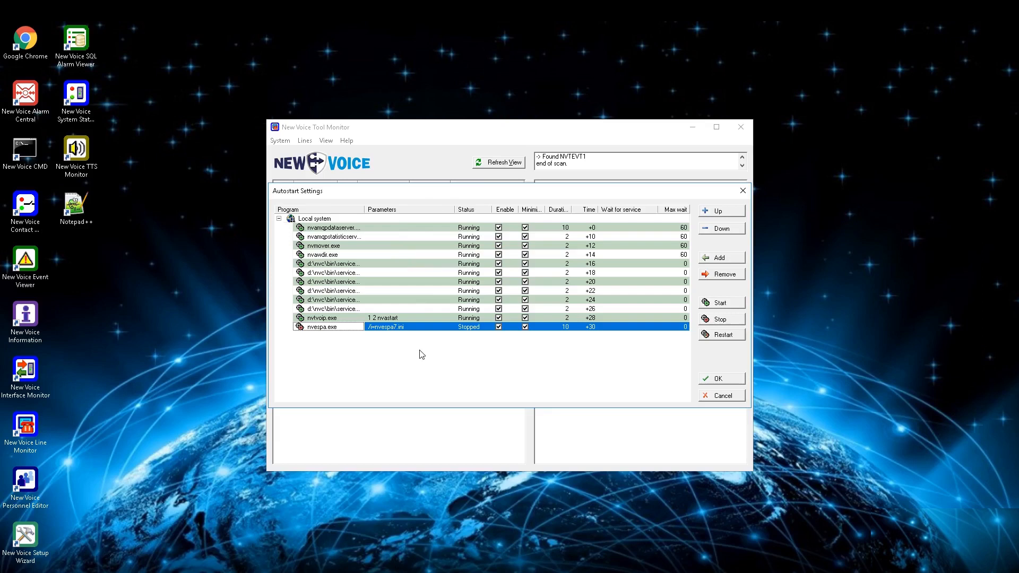
click(713, 306)
click(711, 304)
double_click(24, 395)
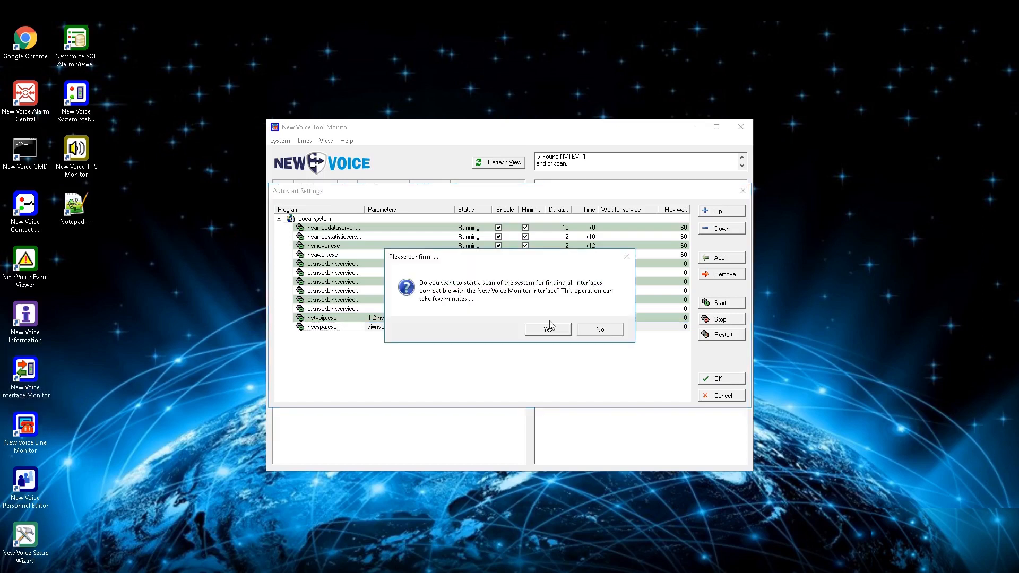
click(549, 329)
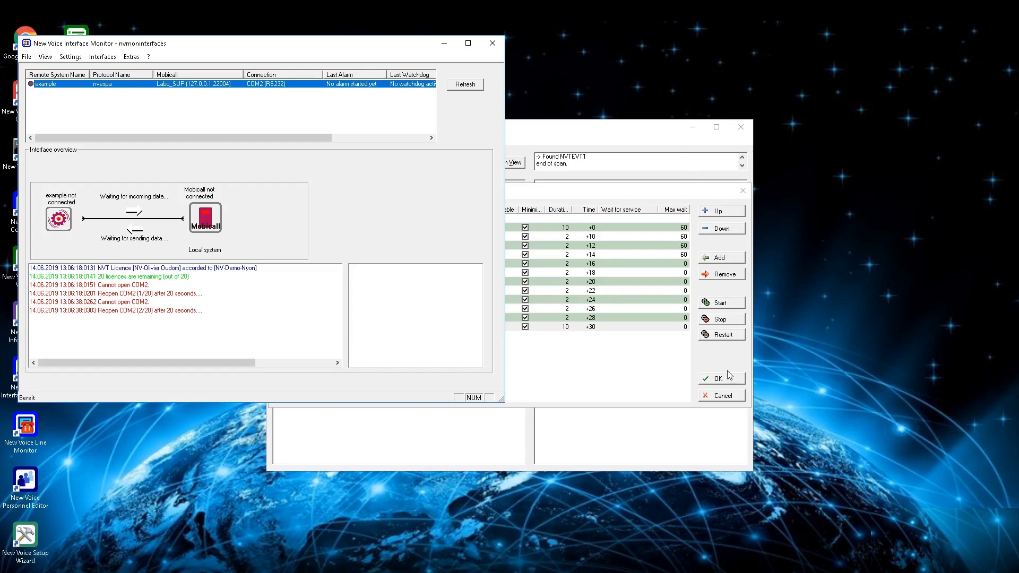
- Confirm the autostart settings, close the Tool Monitor and accept reloading the externally modified autostart settings
click(721, 385)
click(716, 127)
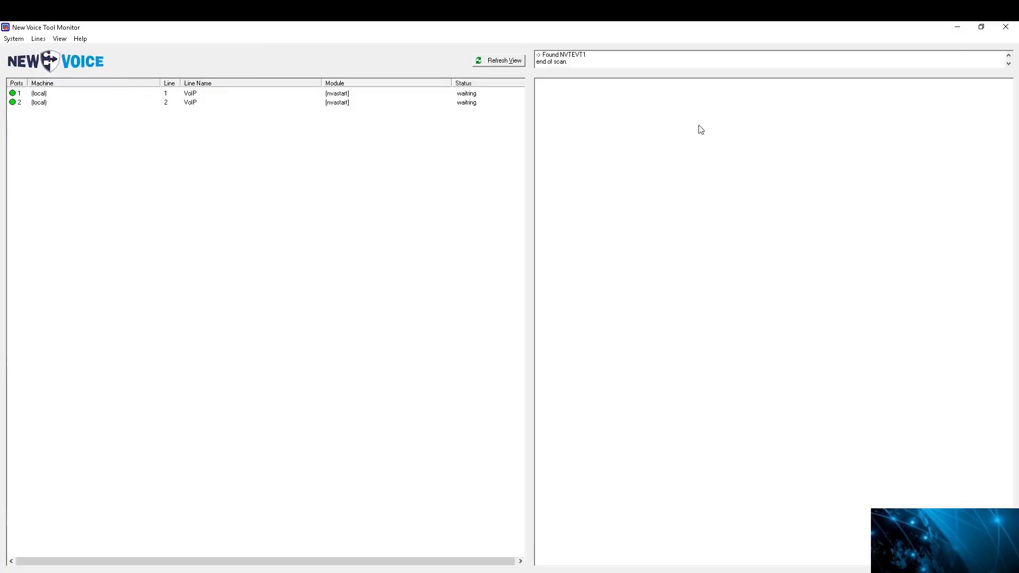
click(1002, 26)
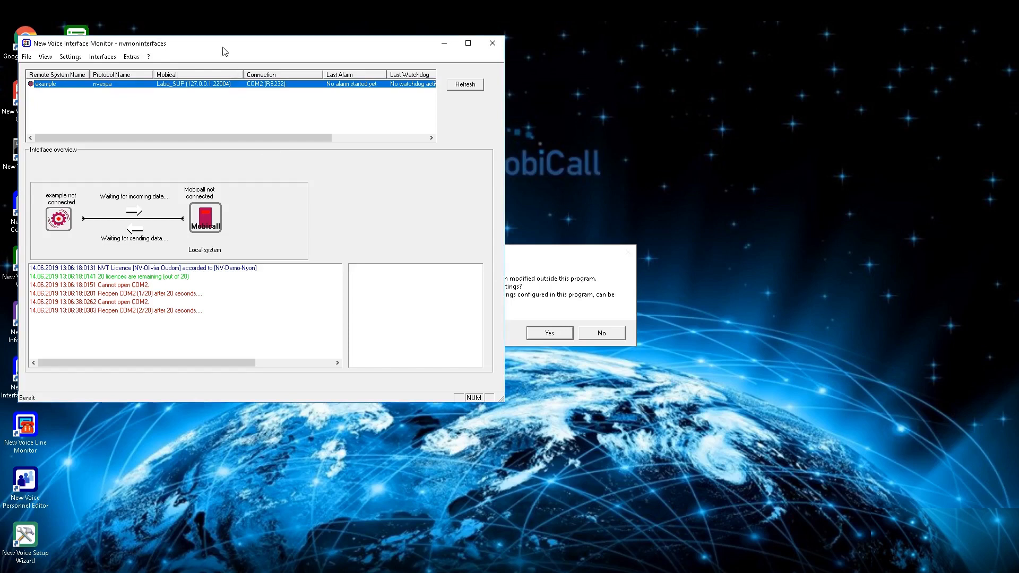
drag(223, 50, 278, 59)
click(572, 338)
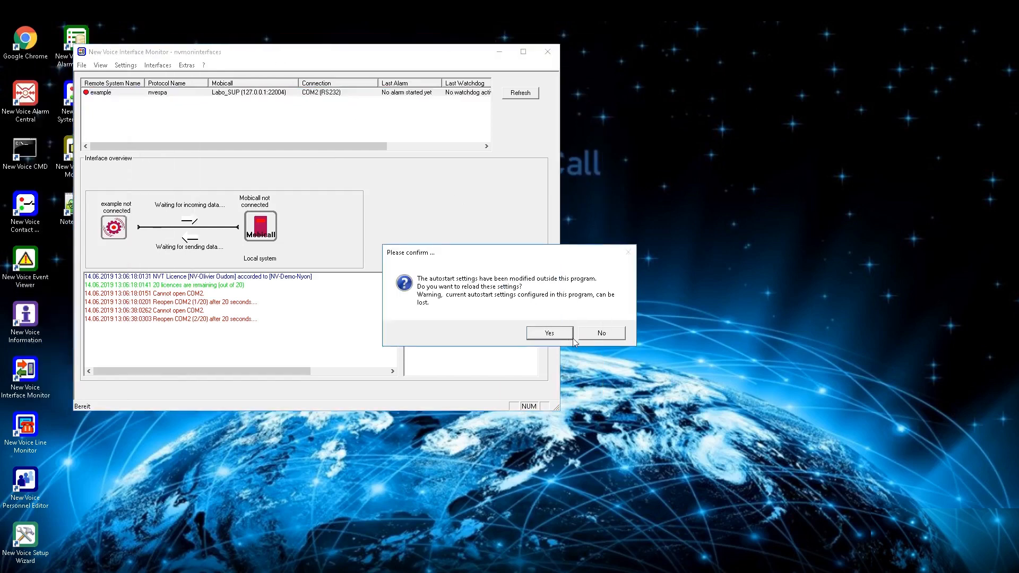
click(549, 333)
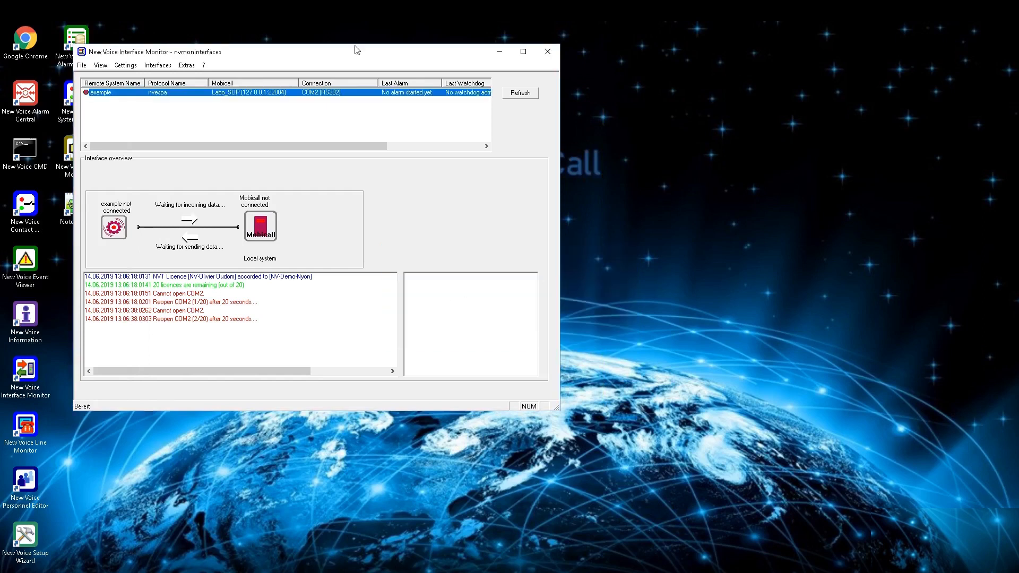
drag(354, 54, 514, 80)
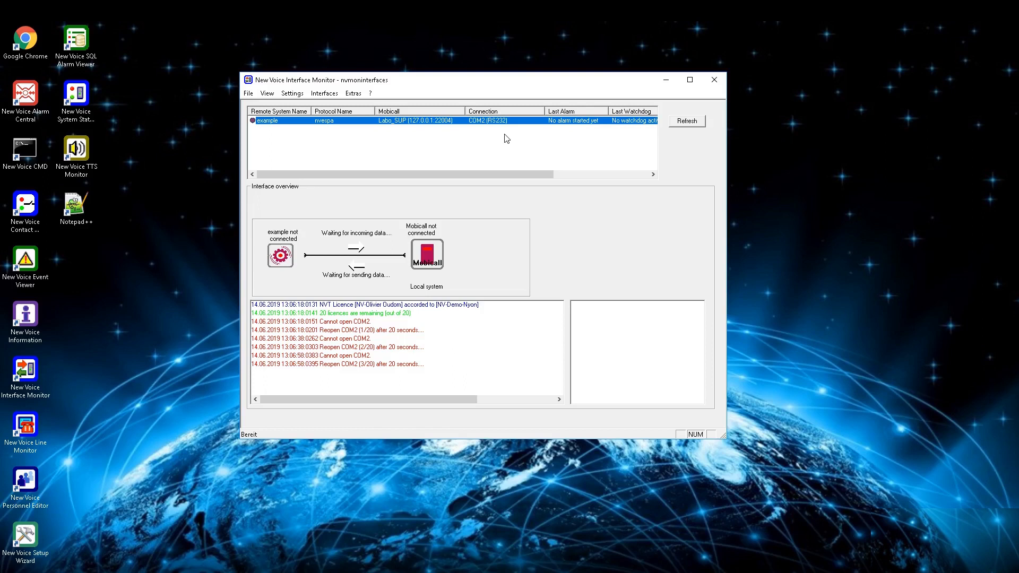
- In the example interface's ESPA configuration, set alarms to start depending on a text and enable the watchdog
double_click(377, 125)
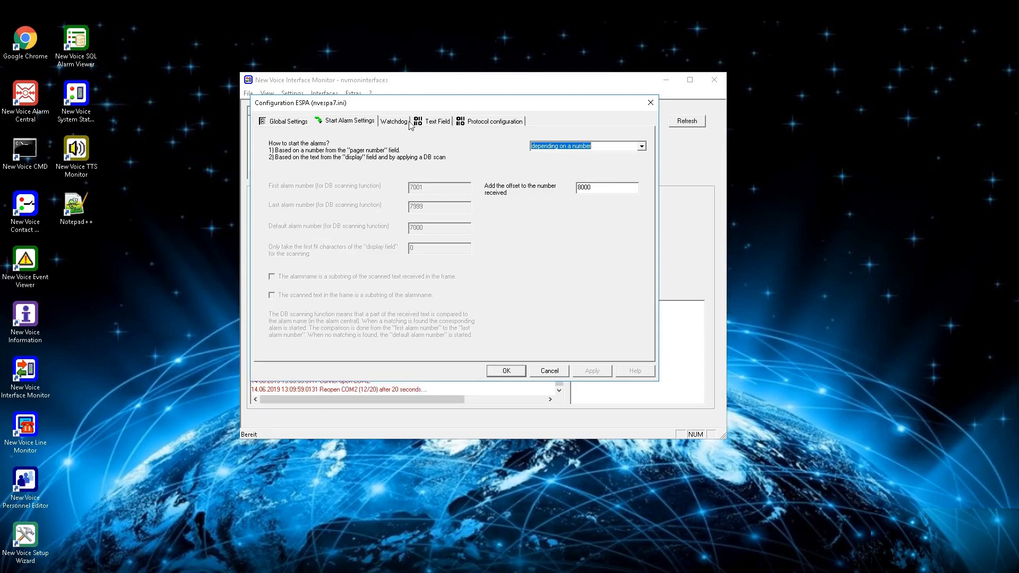
click(641, 148)
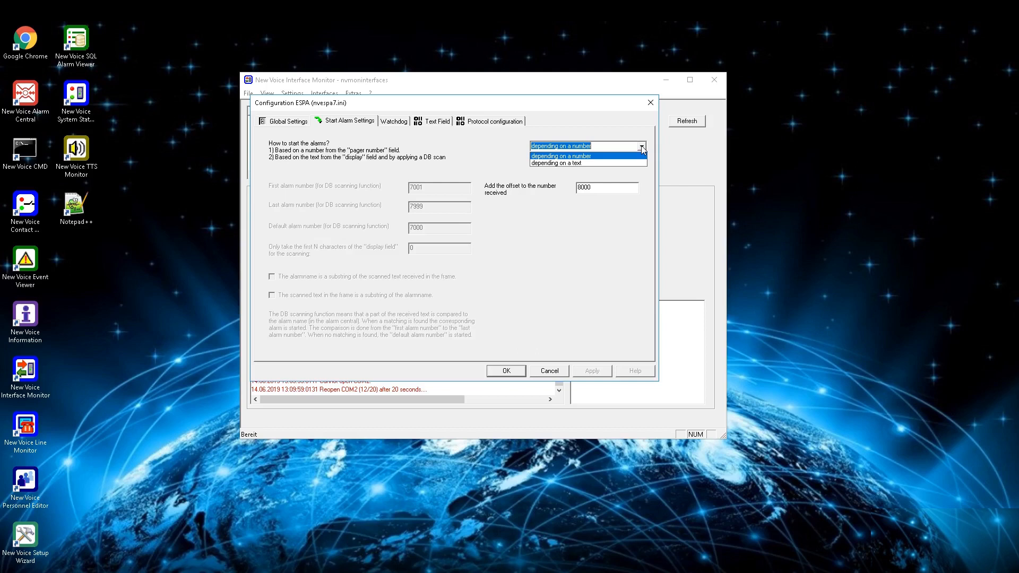
click(594, 164)
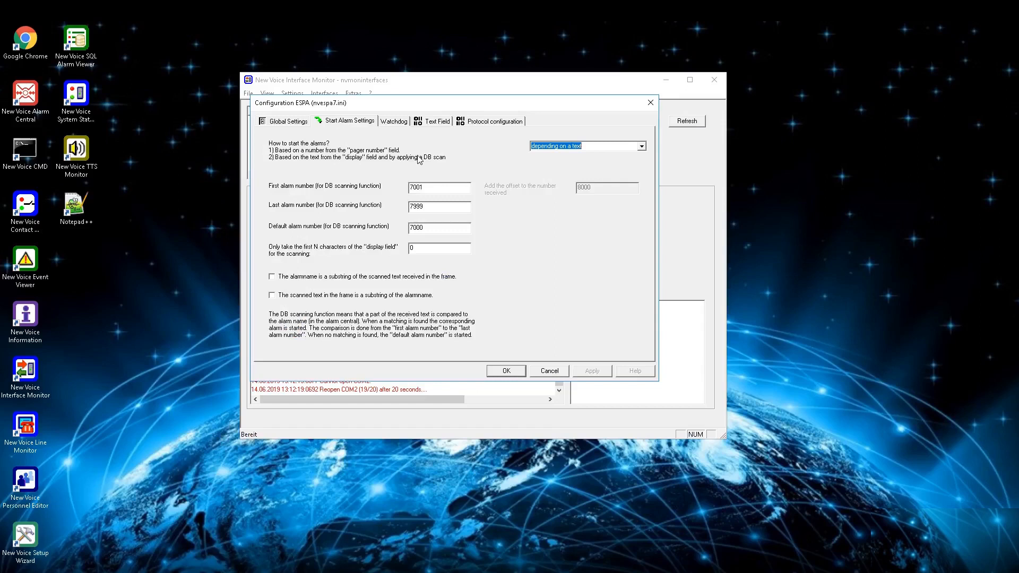
click(395, 121)
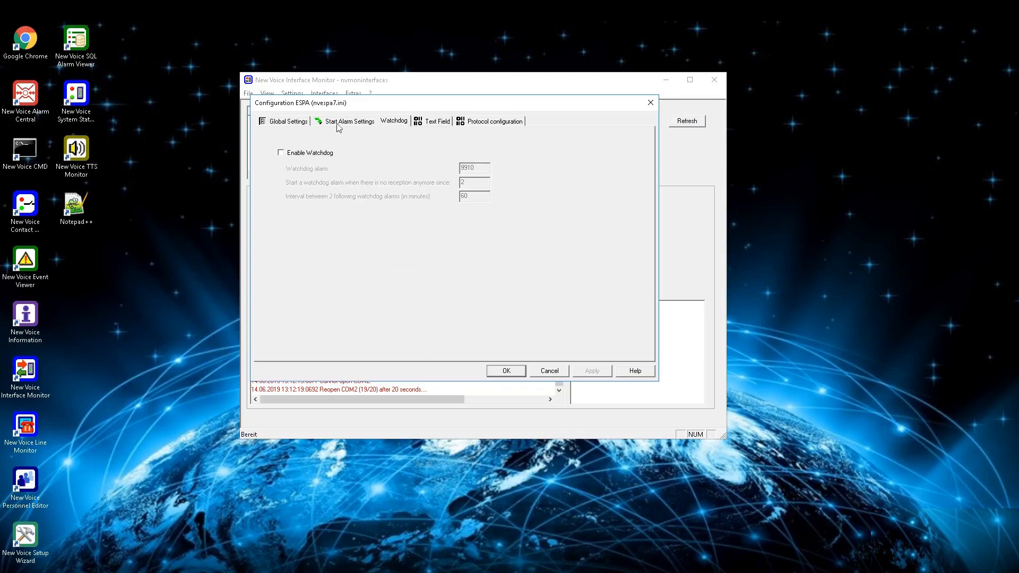
click(281, 152)
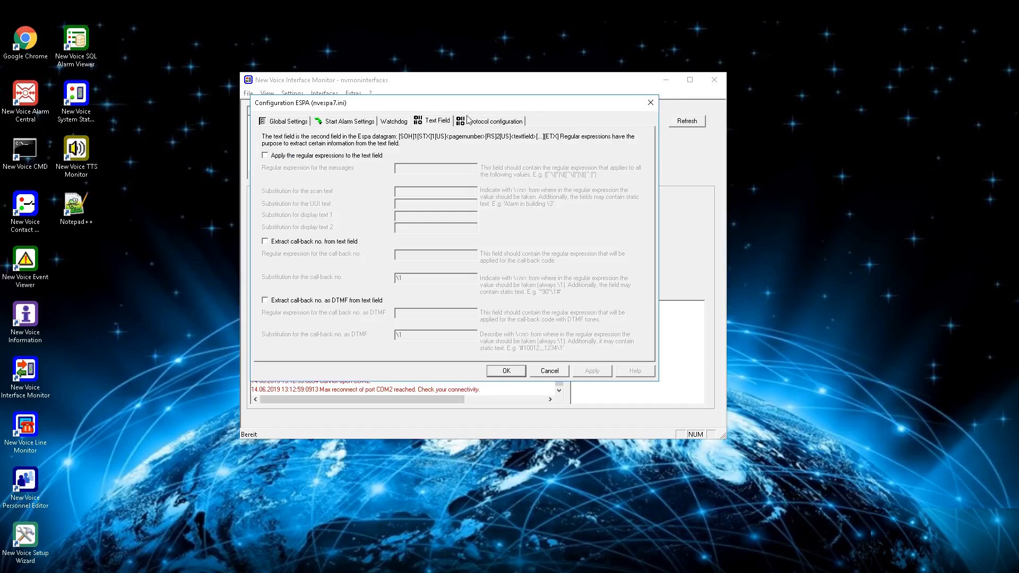
- For the text field, apply regular expressions and enable call-back number extraction, both plain and as DTMF
click(266, 156)
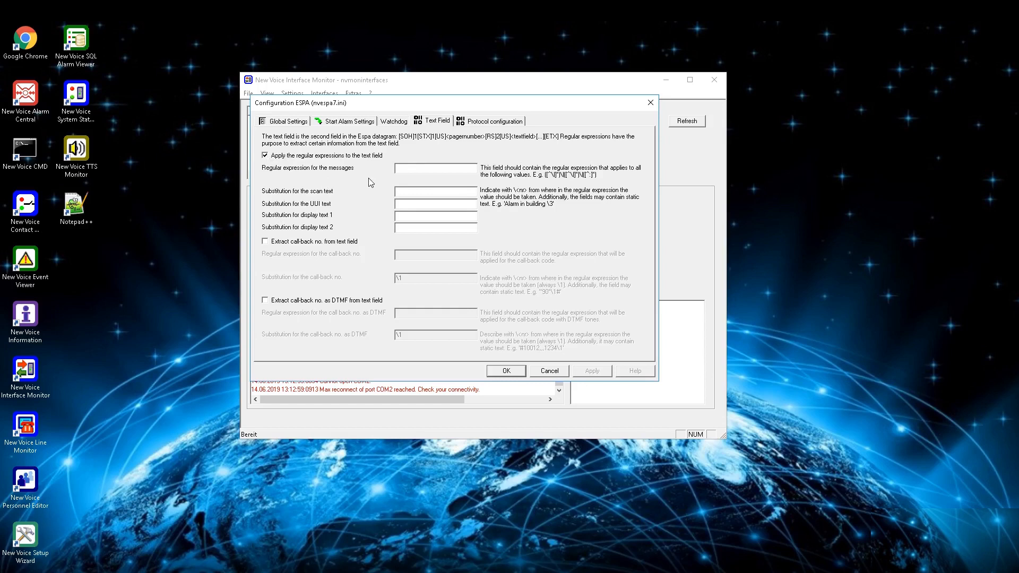
click(419, 171)
click(406, 191)
click(397, 231)
click(265, 241)
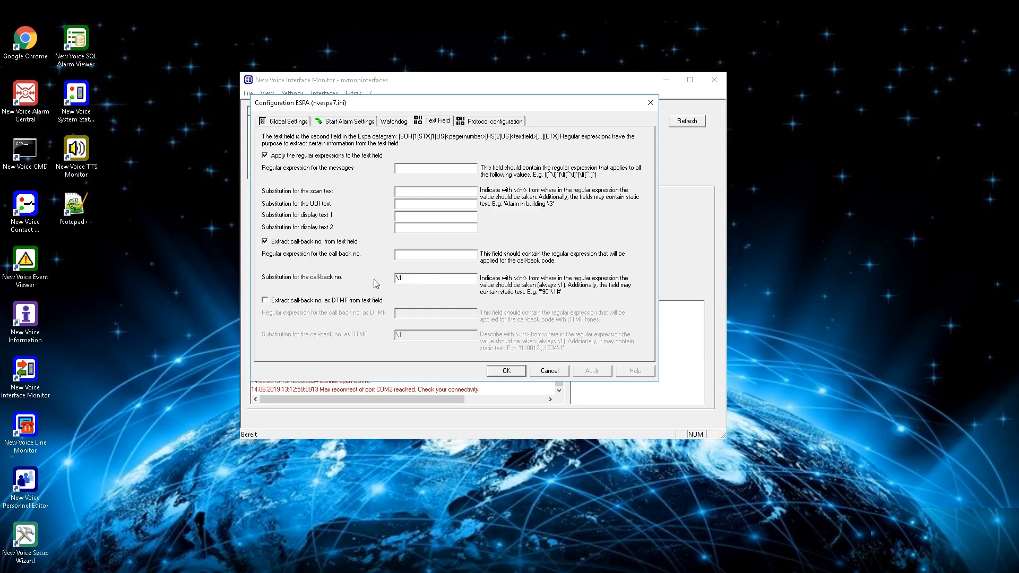
click(265, 301)
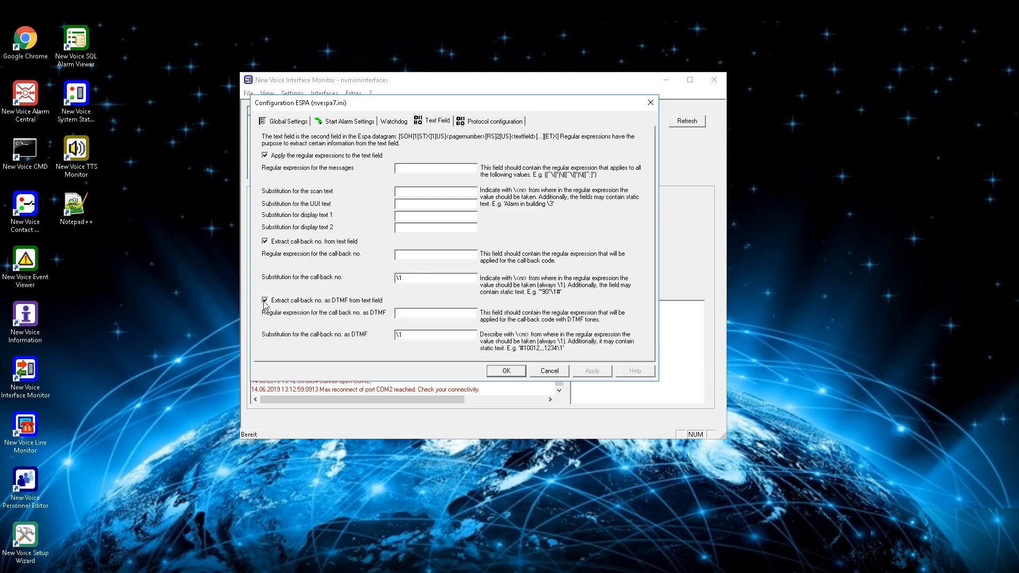
click(403, 312)
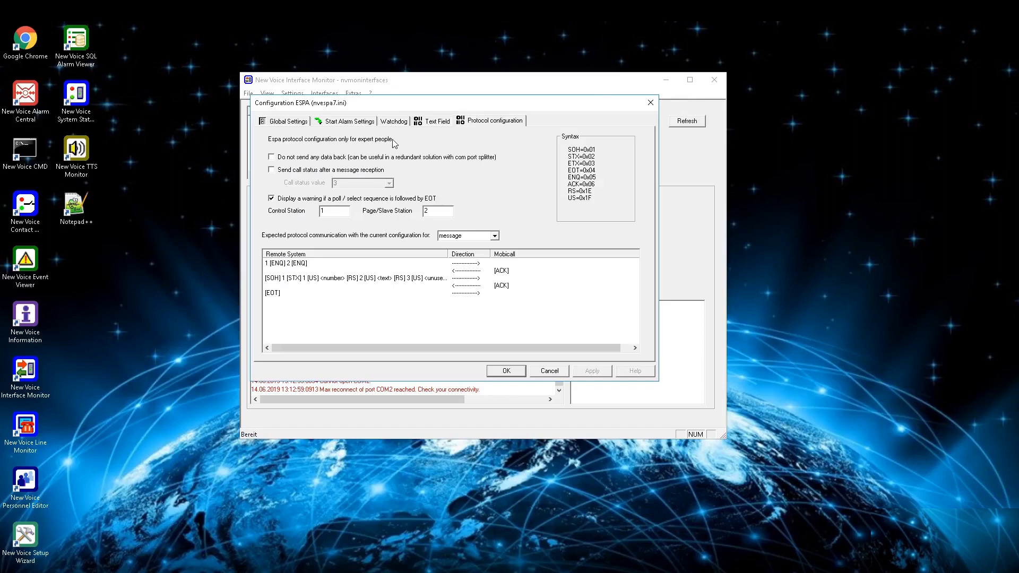
- In the protocol configuration, disable sending data back and enable sending call status after message reception with value 3
click(272, 157)
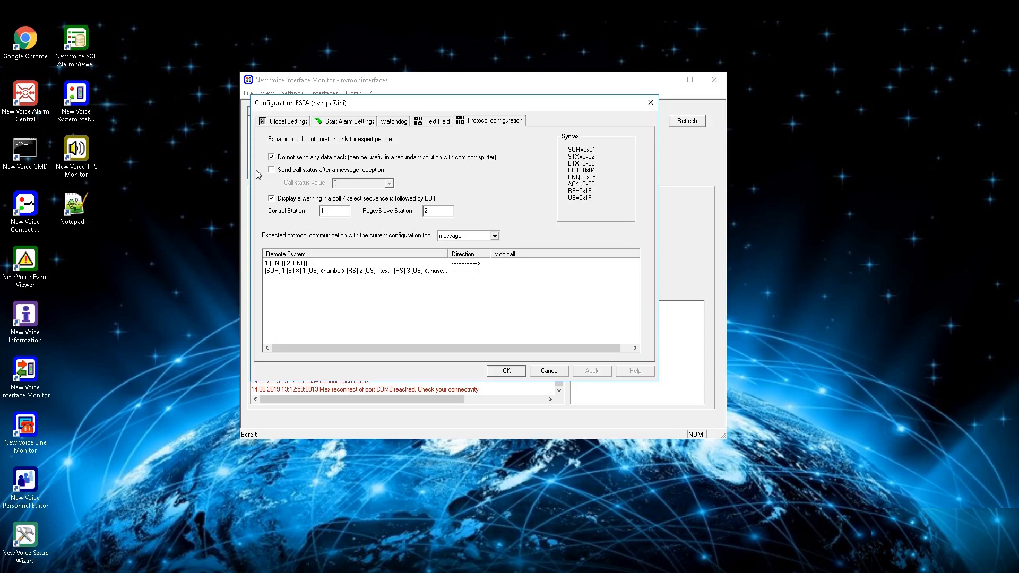
click(272, 171)
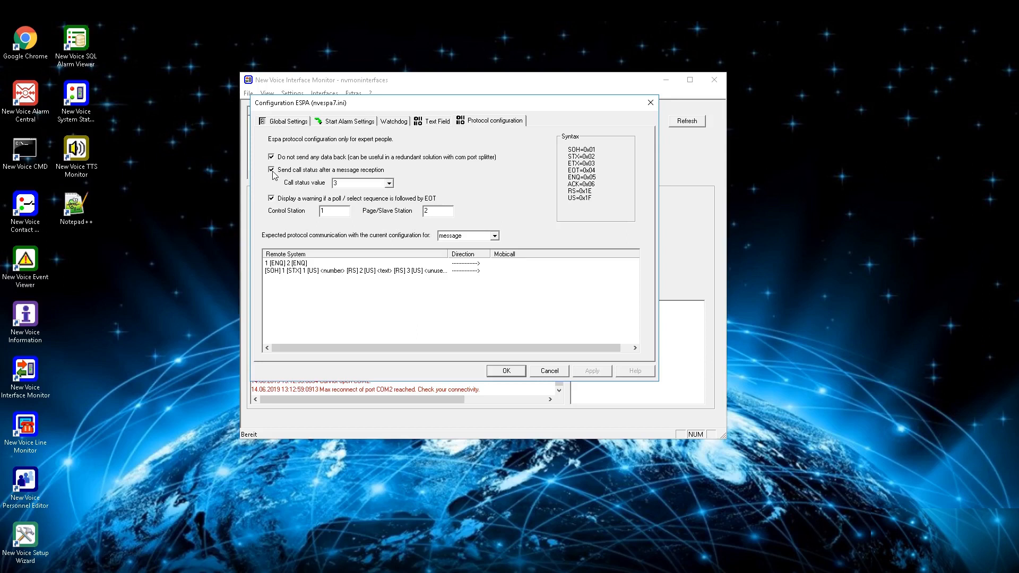
click(391, 185)
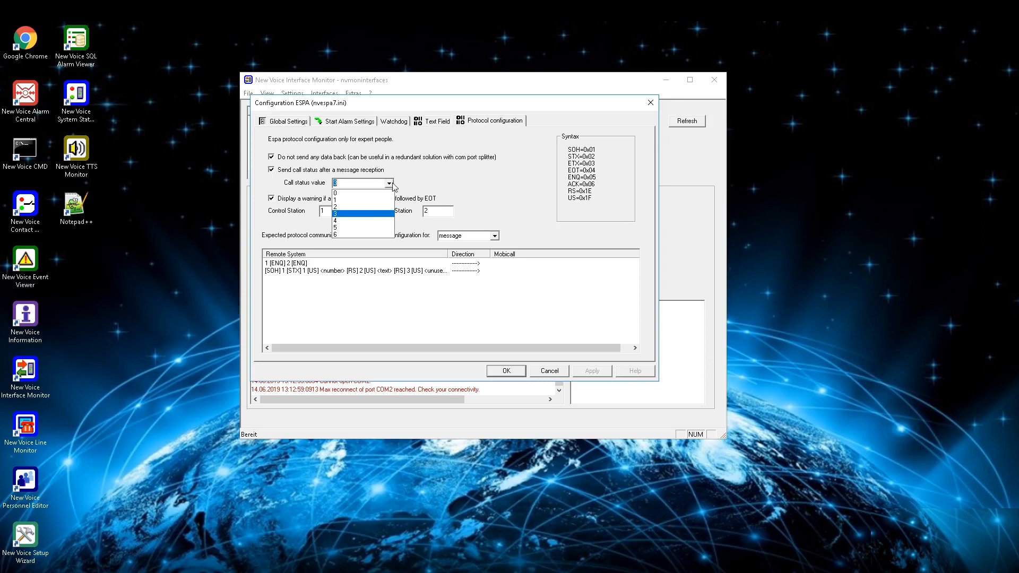
click(392, 185)
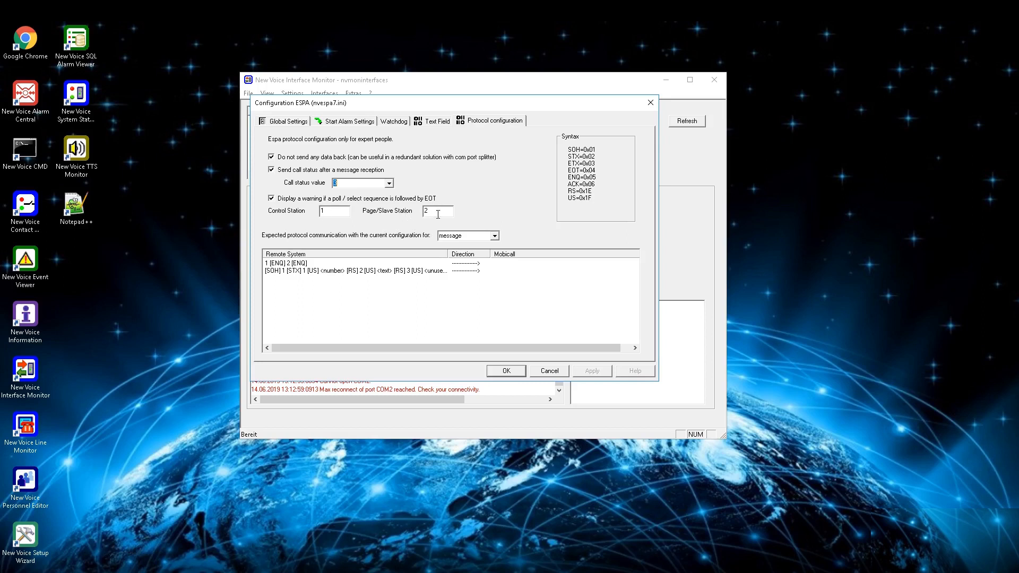
click(494, 236)
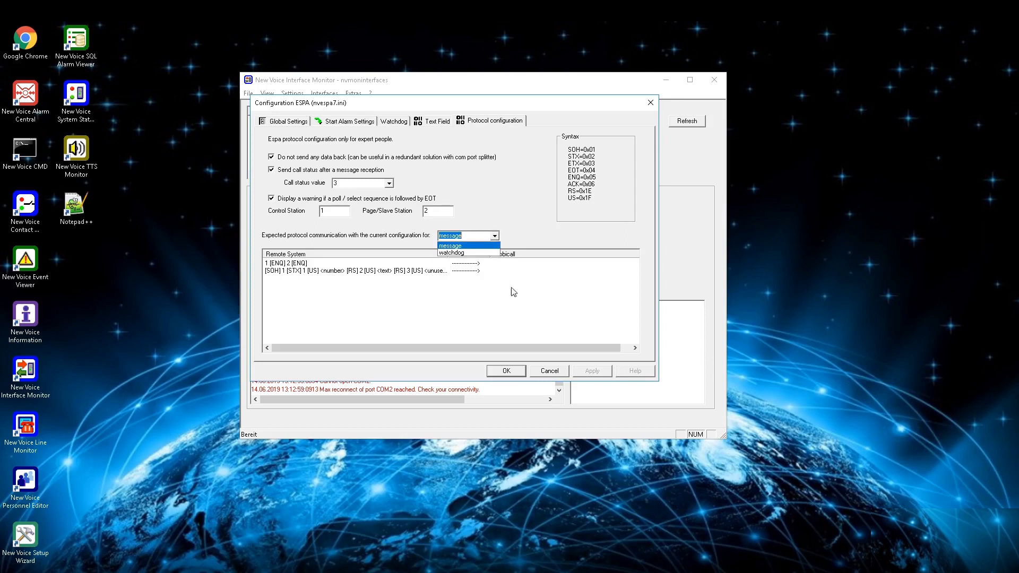
- Save the ESPA configuration and confirm overwriting the file nvespa7.ini with the specified values
click(516, 374)
click(512, 373)
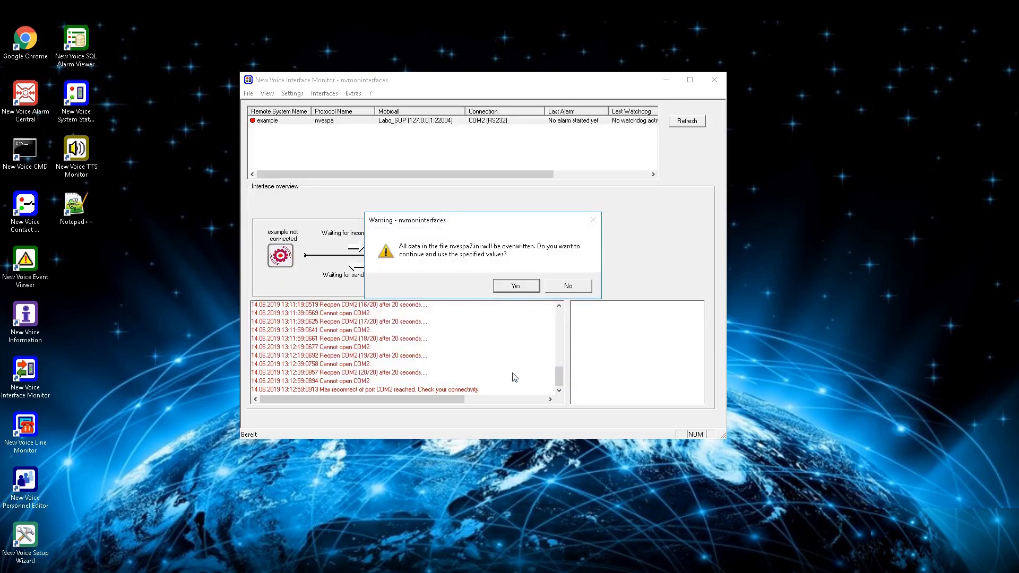
click(514, 286)
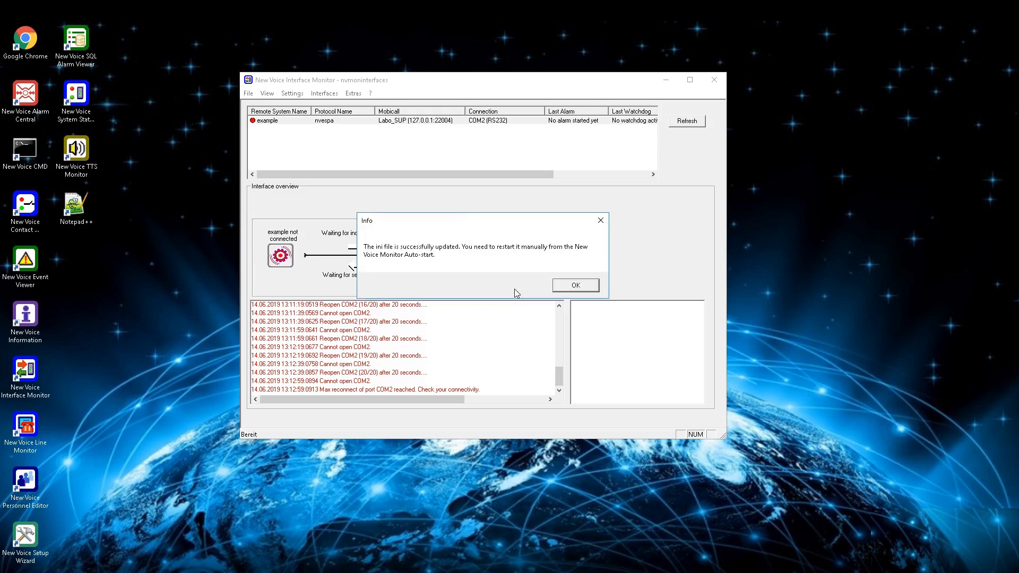